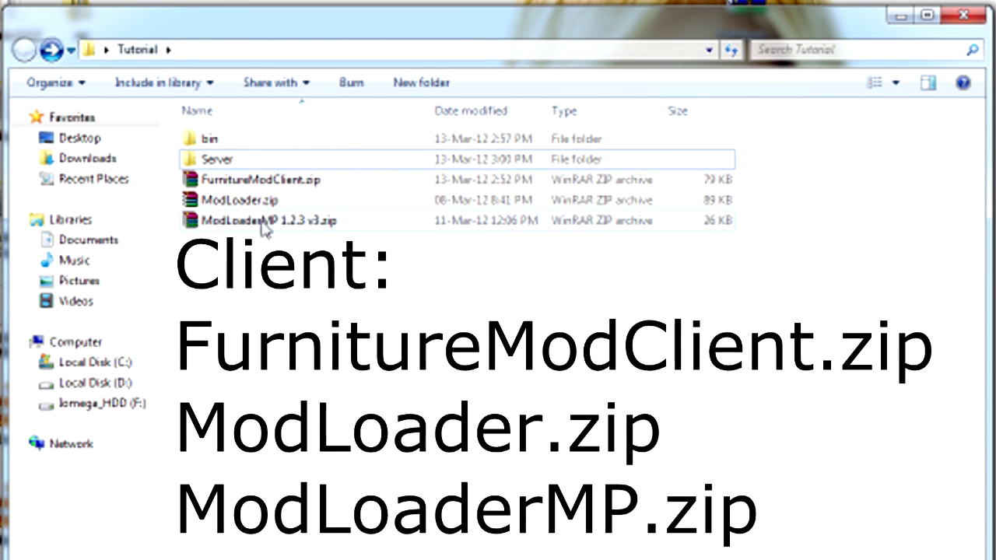
Look through the Server folder, and open minecraft.jar from the bin folder with the WinRAR archiver
double_click(225, 162)
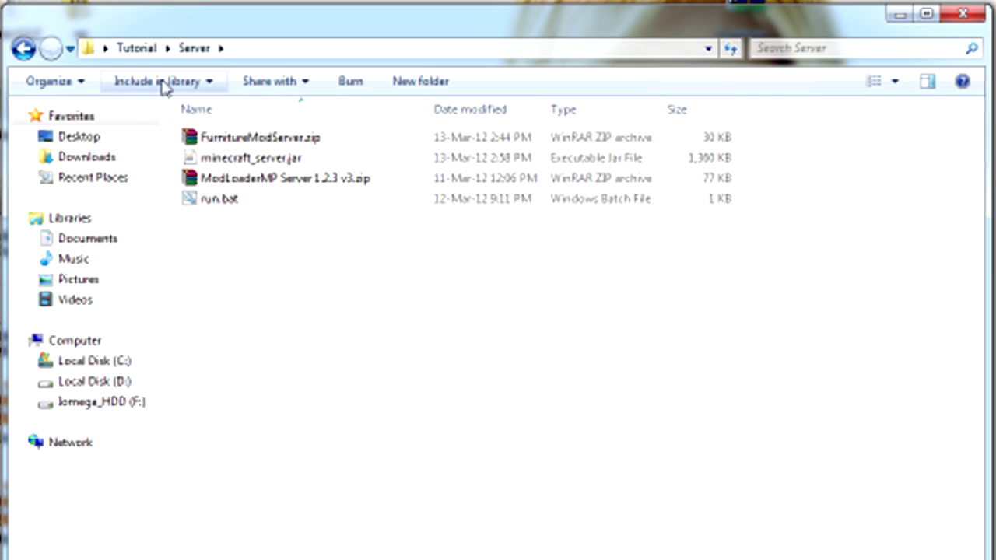
click(23, 49)
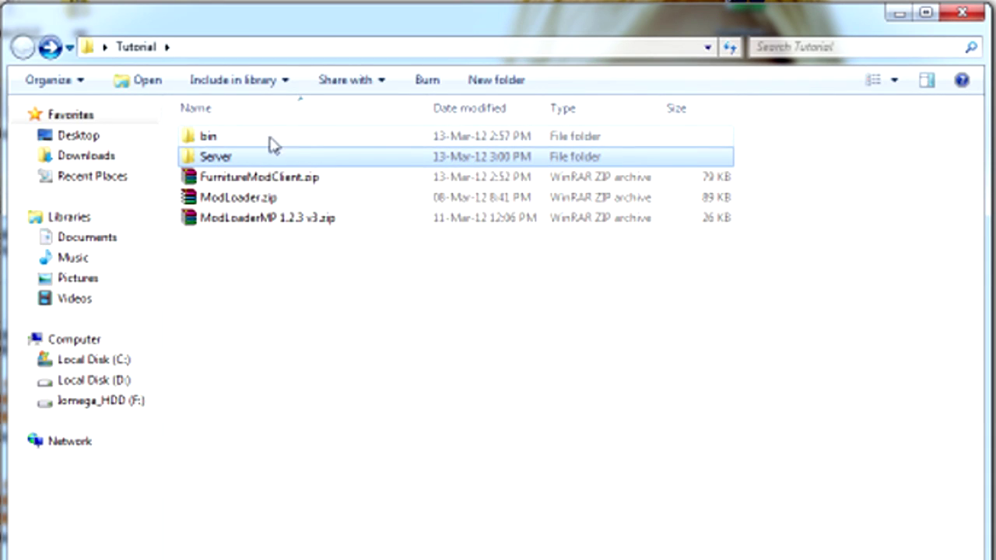
double_click(213, 138)
right_click(263, 243)
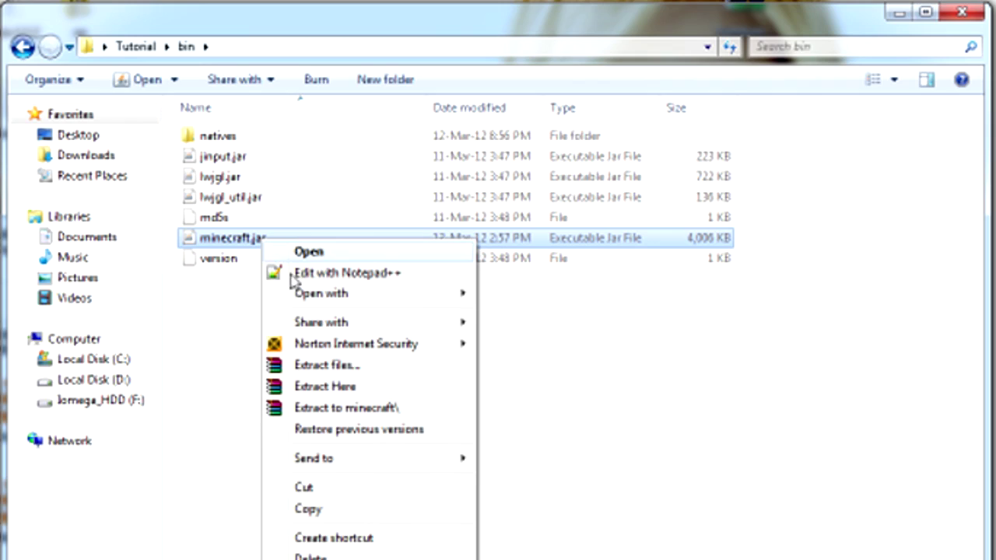
mouse_move(426, 306)
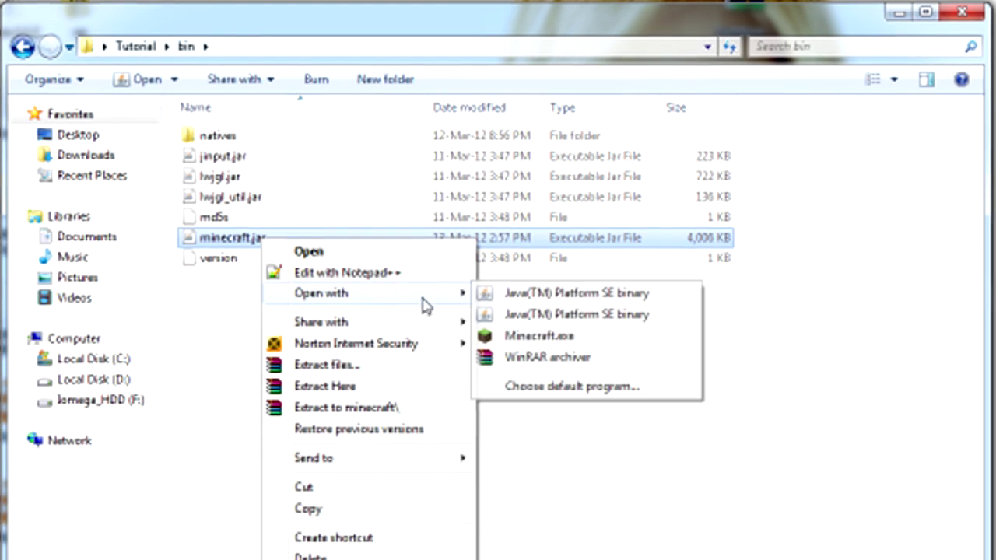
click(501, 356)
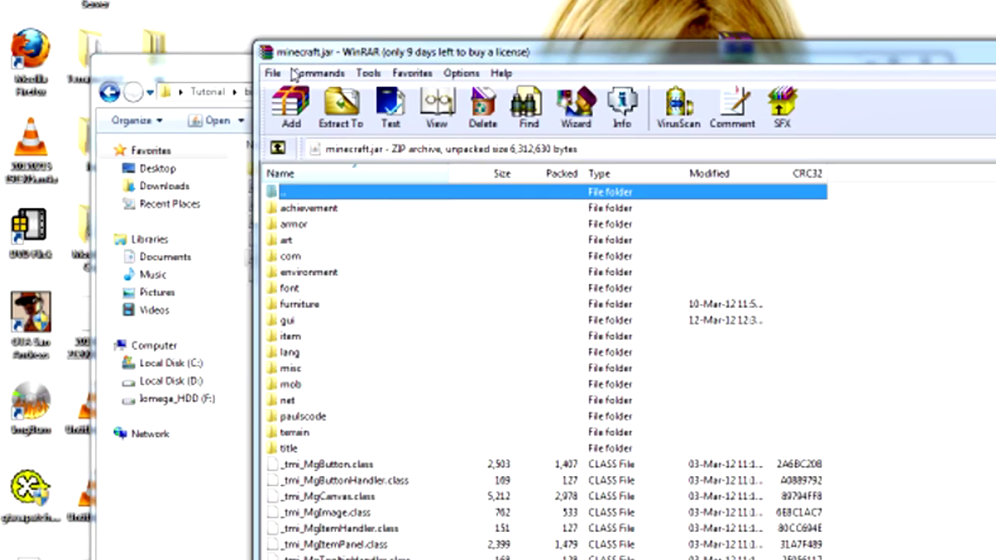
Add all files from ModLoader.zip to the minecraft.jar archive and close ModLoader.zip
click(110, 92)
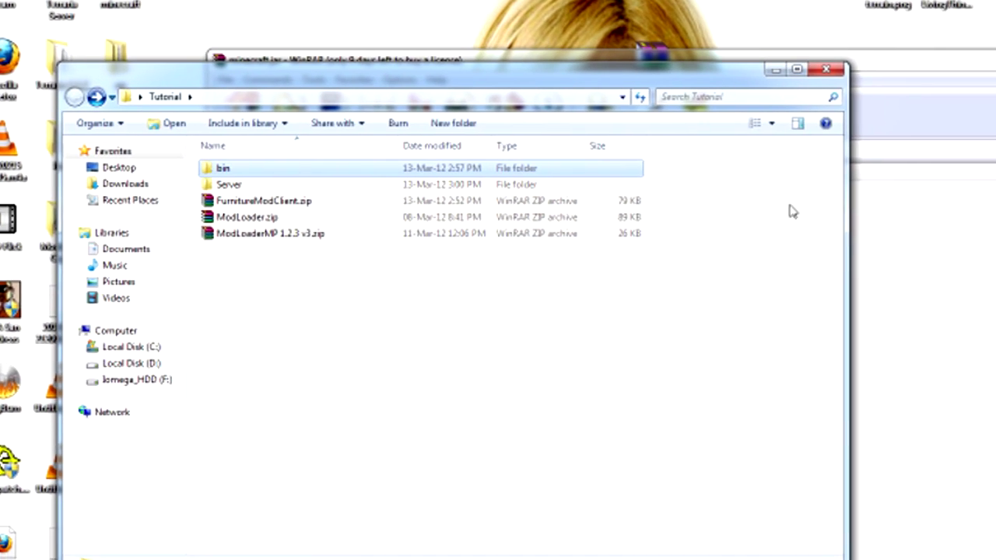
double_click(262, 218)
drag(309, 559, 245, 324)
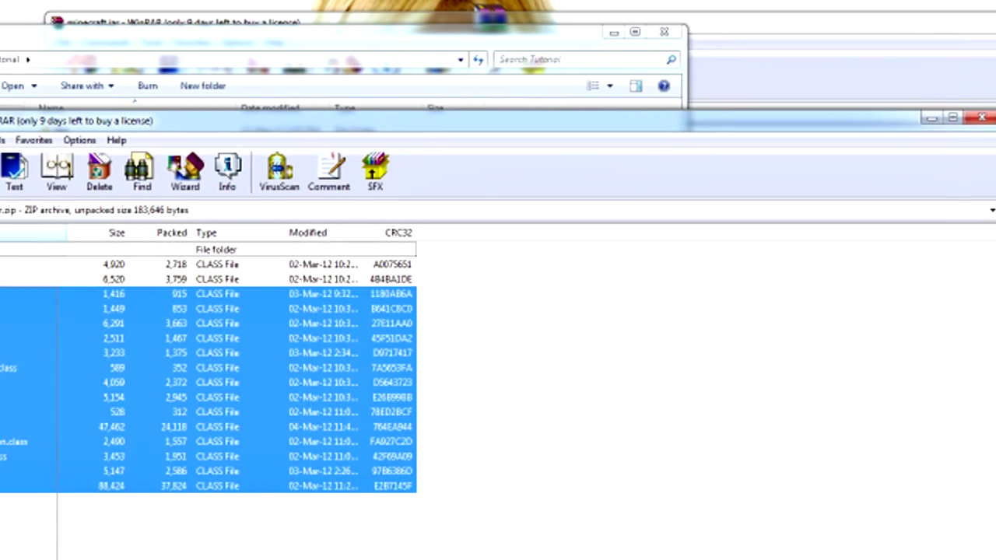
drag(0, 287, 0, 261)
drag(123, 318, 995, 238)
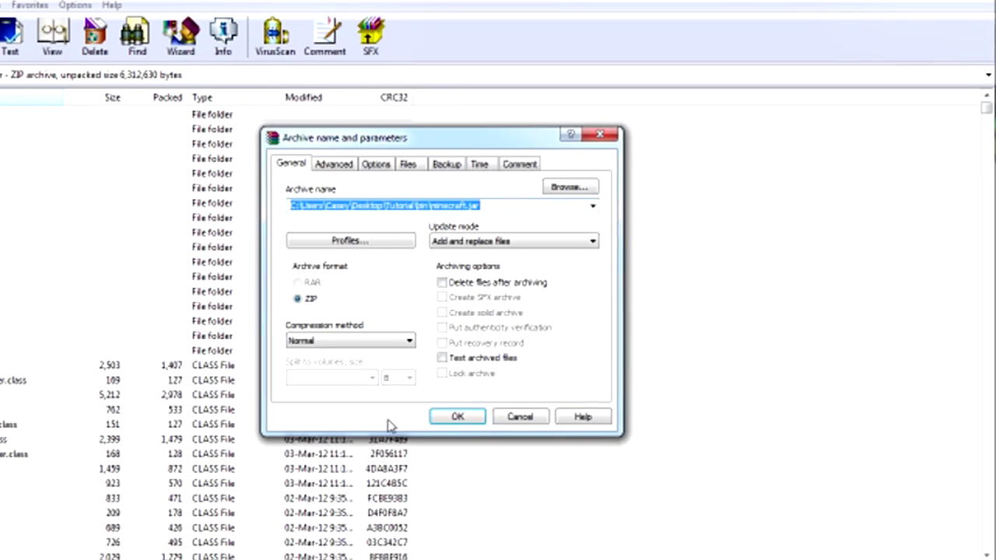
click(457, 416)
click(536, 371)
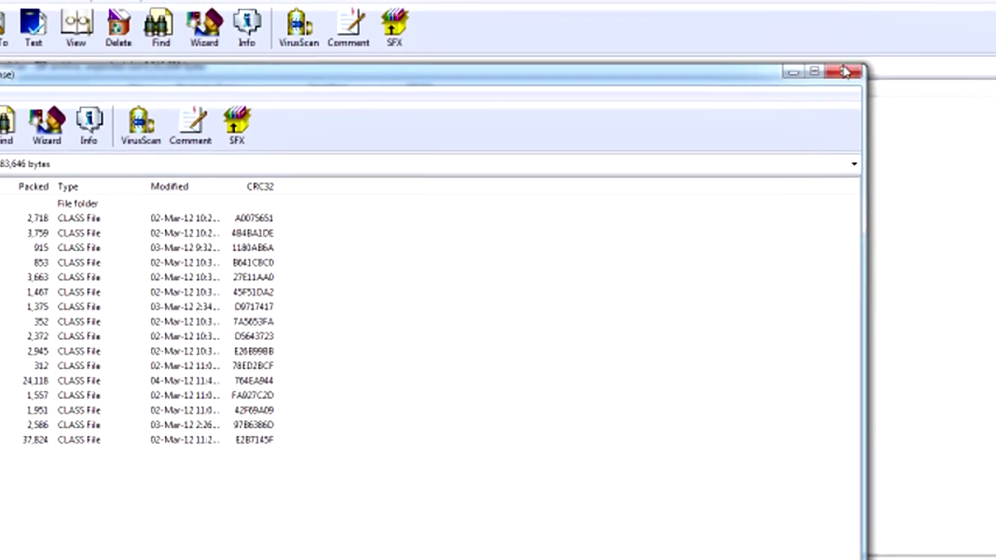
click(846, 72)
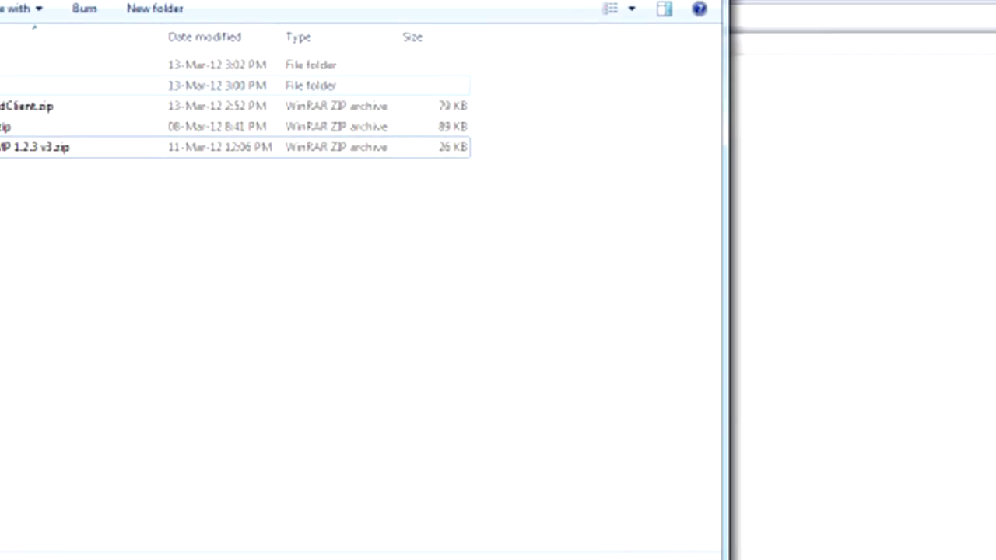
Create a folder named mods in the Tutorial folder and move FurnitureModClient.zip into it
right_click(114, 194)
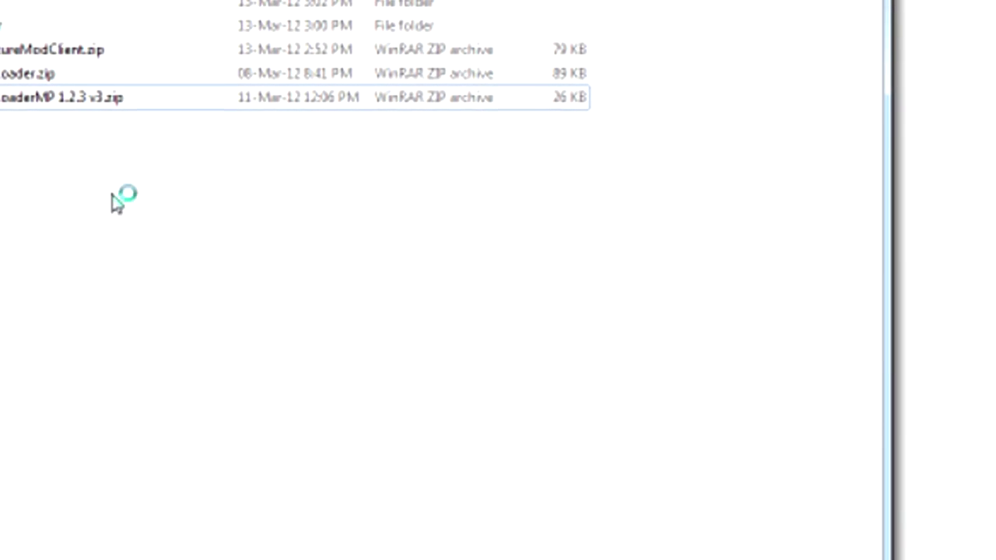
click(3, 4)
right_click(131, 207)
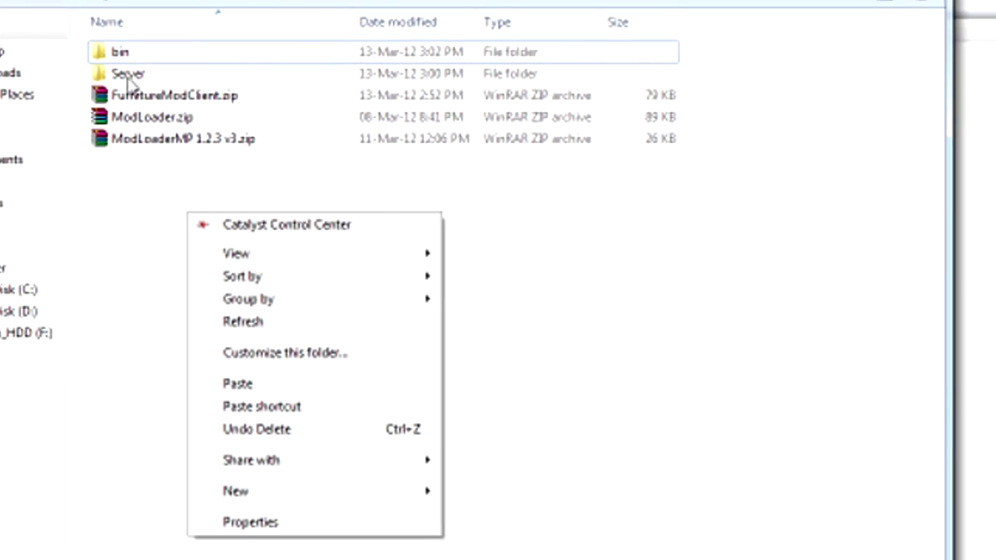
mouse_move(203, 477)
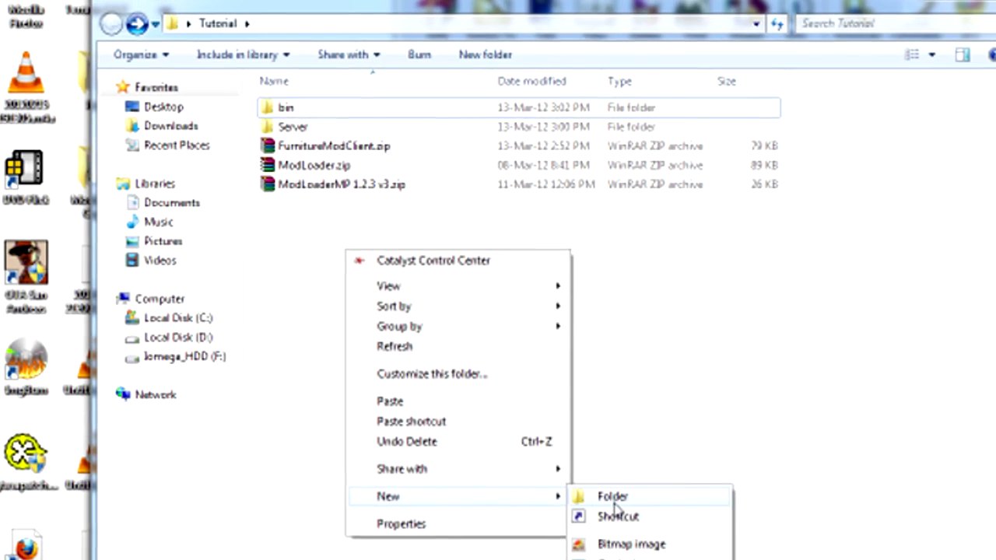
click(593, 493)
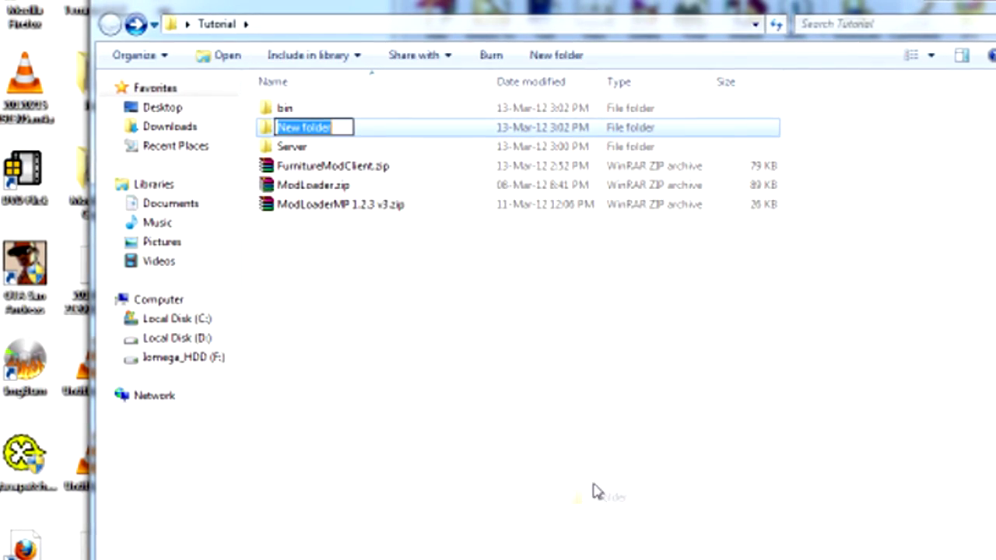
key(Return)
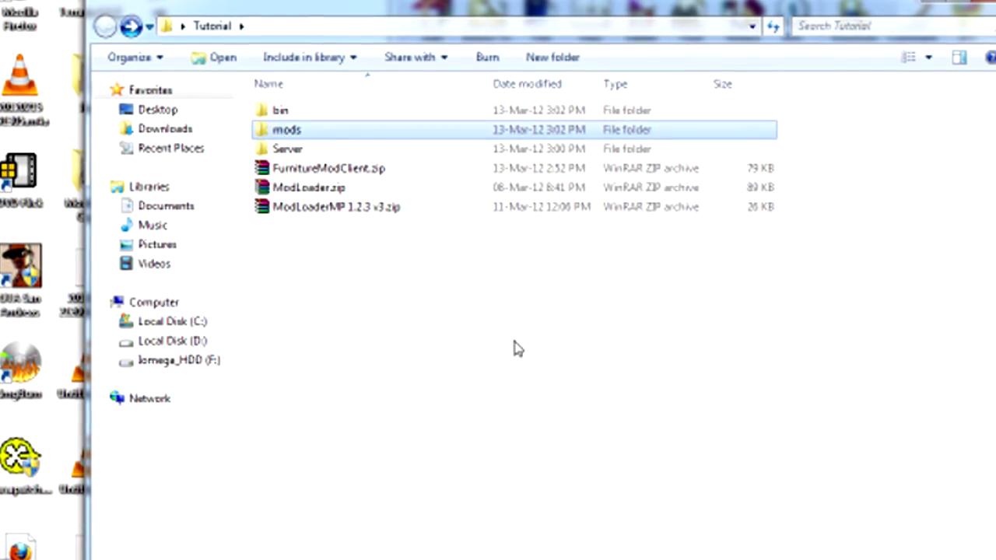
click(516, 349)
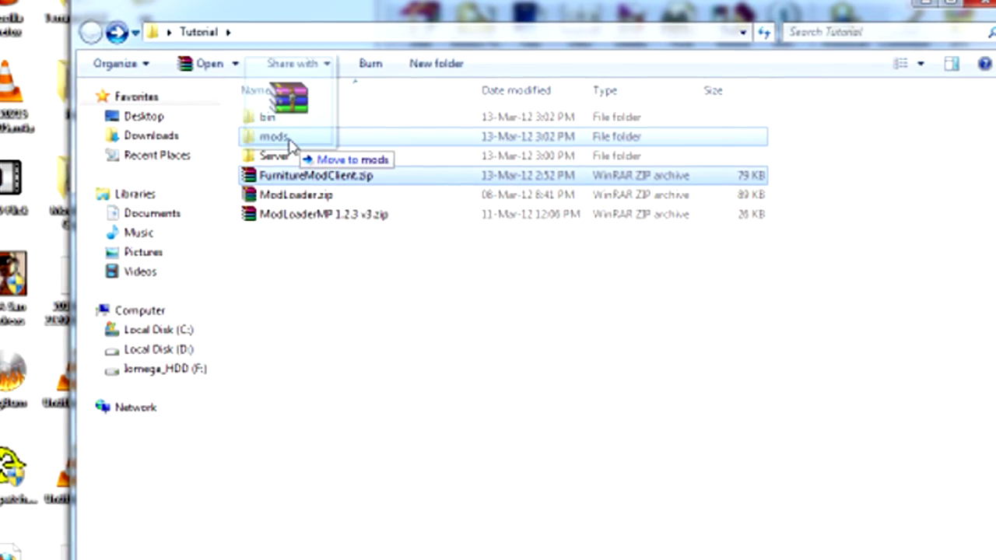
drag(289, 144, 289, 146)
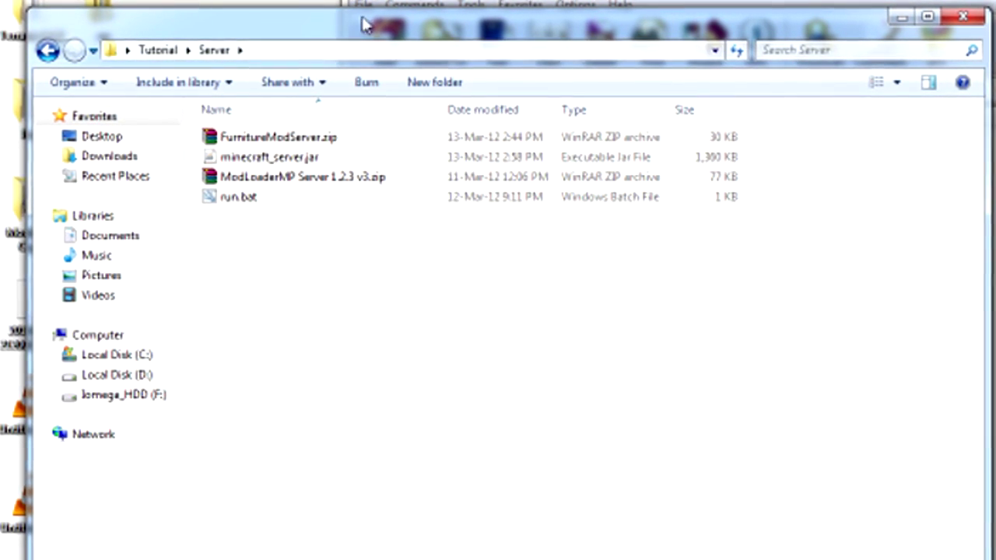
Open minecraft_server.jar from the Server folder with the WinRAR archiver, moving its window clear of the file list
right_click(278, 162)
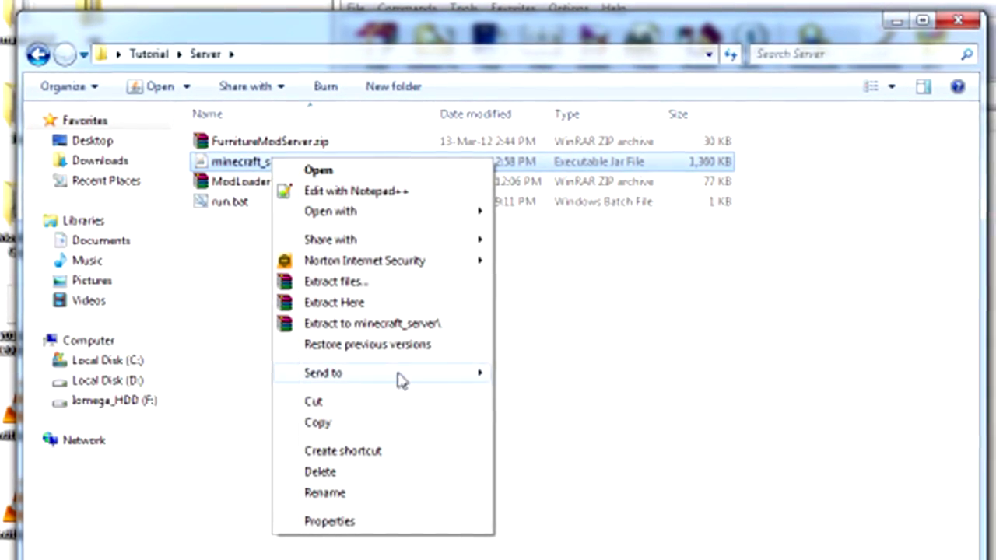
mouse_move(411, 376)
mouse_move(506, 218)
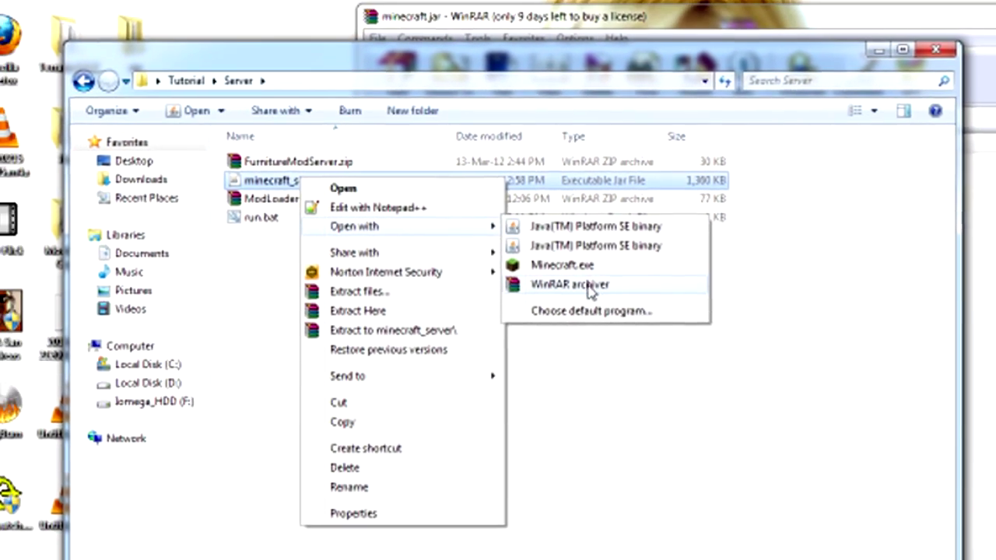
click(579, 285)
drag(317, 167, 587, 154)
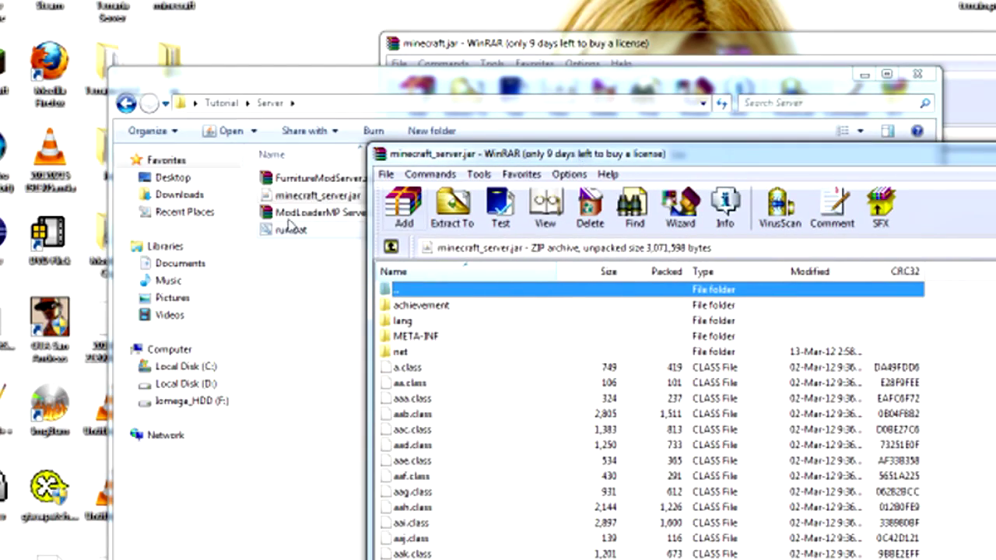
Add all contents of ModLoaderMP Server 1.2.3 v3.zip to minecraft_server.jar and close both archives
click(310, 210)
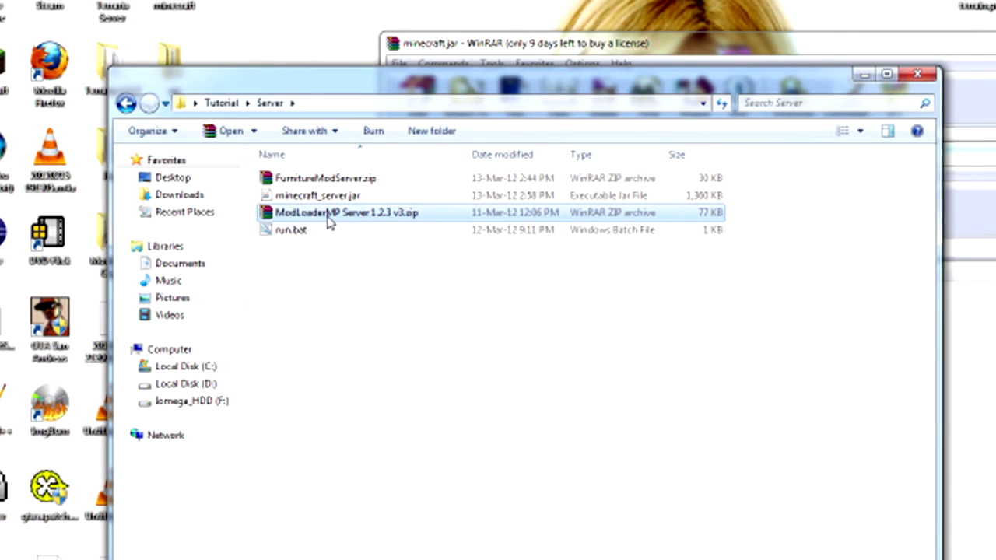
double_click(329, 222)
key(ctrl+a)
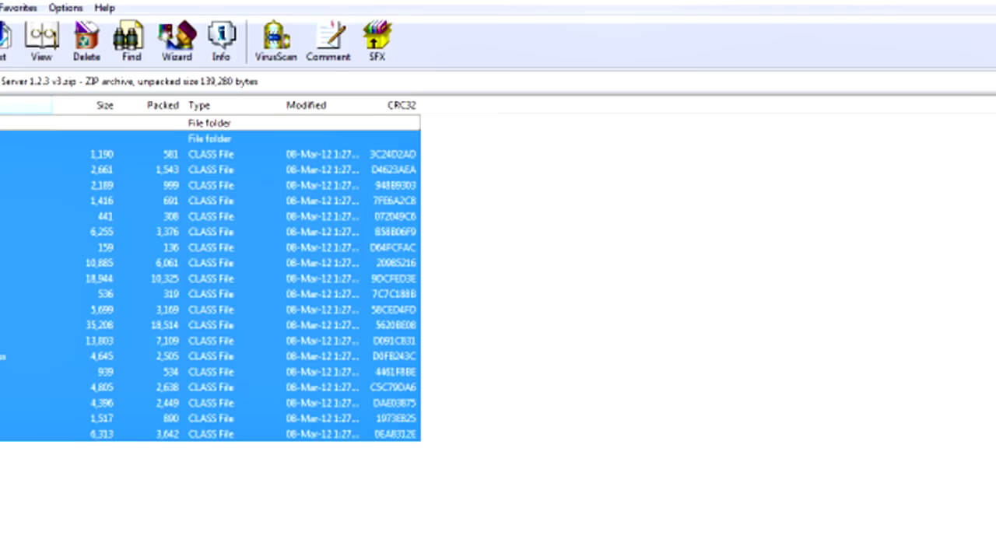
drag(233, 278, 900, 458)
click(671, 543)
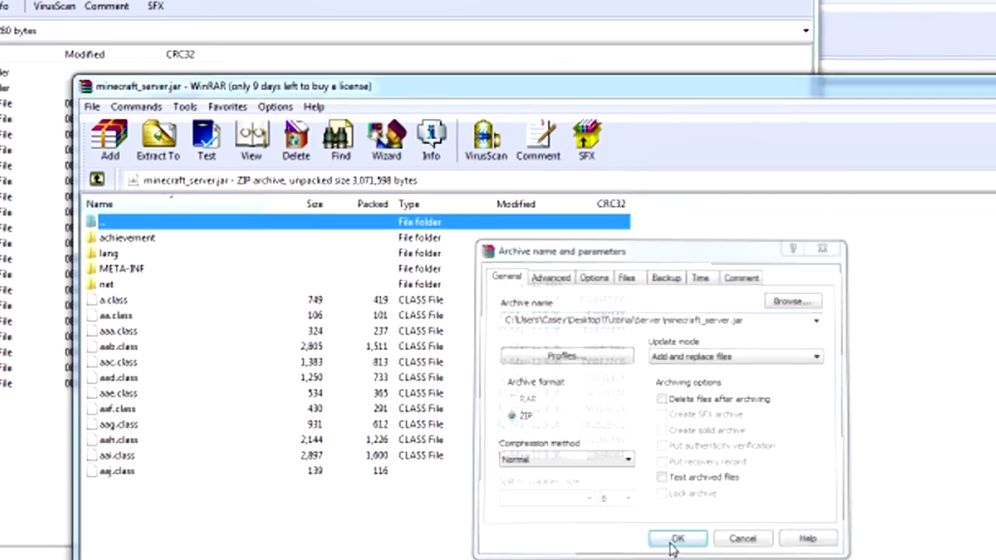
click(675, 539)
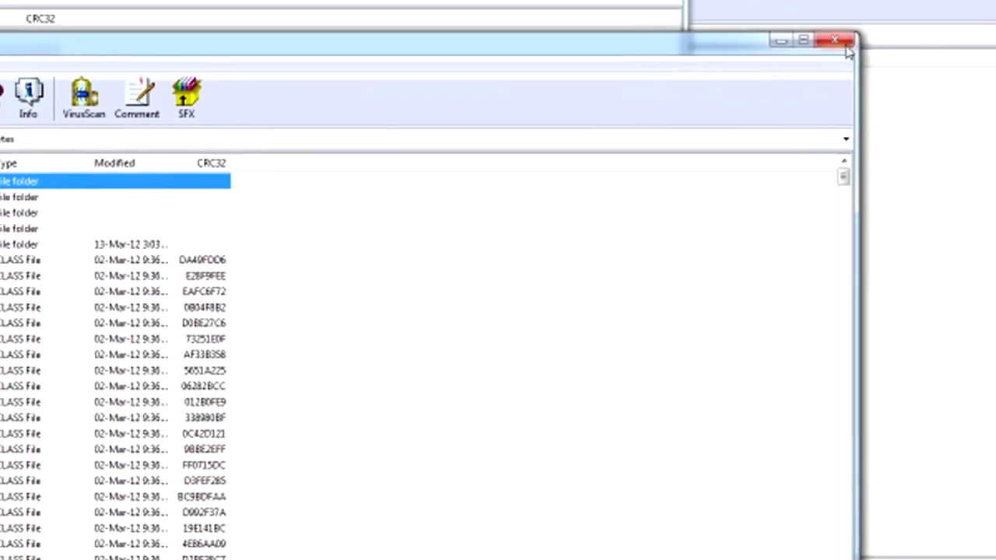
click(837, 40)
key(alt+F4)
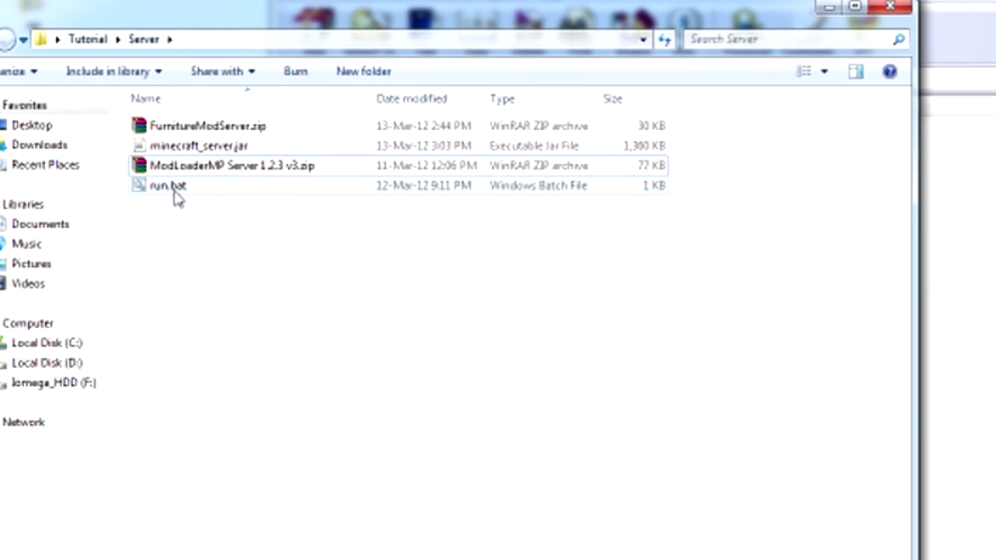
Execute run.bat once to generate the server files, and move FurnitureModServer.zip into the server's mods folder
double_click(176, 190)
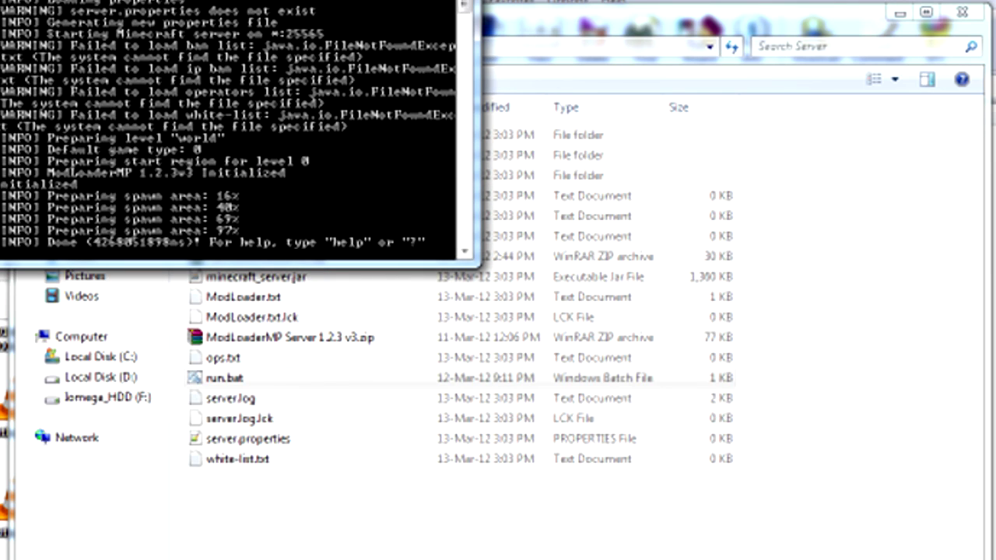
click(464, 2)
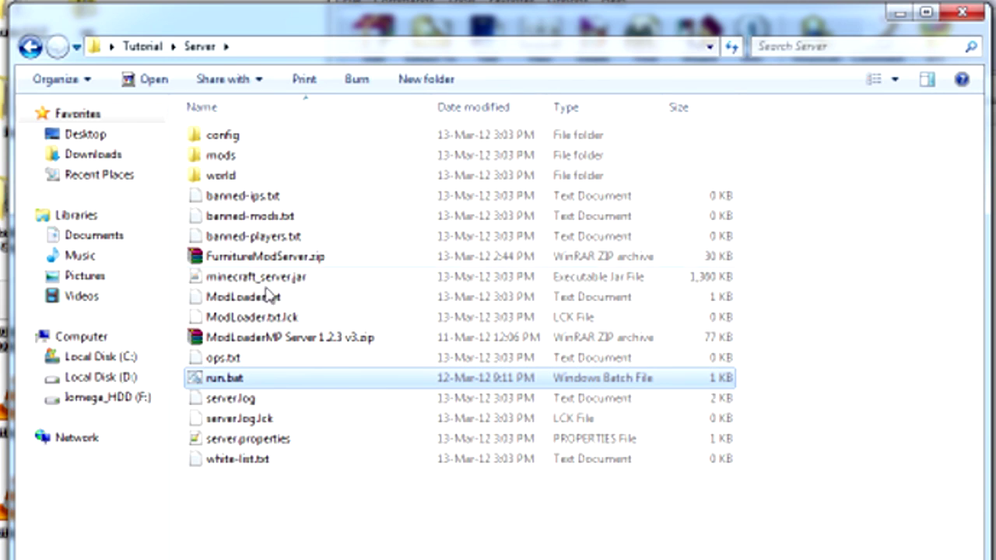
click(261, 257)
drag(260, 257, 228, 160)
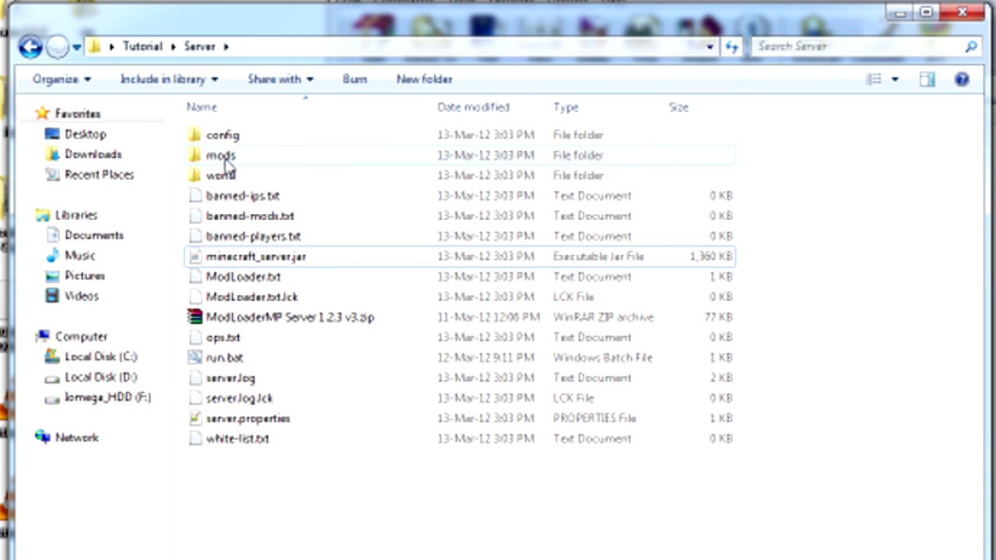
double_click(224, 157)
click(29, 47)
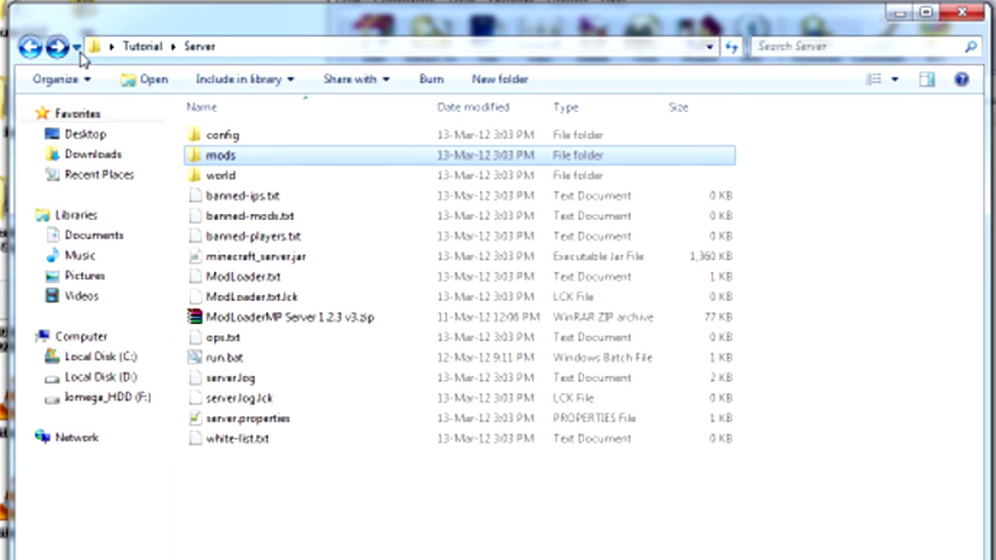
Start the server with run.bat from the Server folder and log in through the Minecraft Launcher
key(BackSpace)
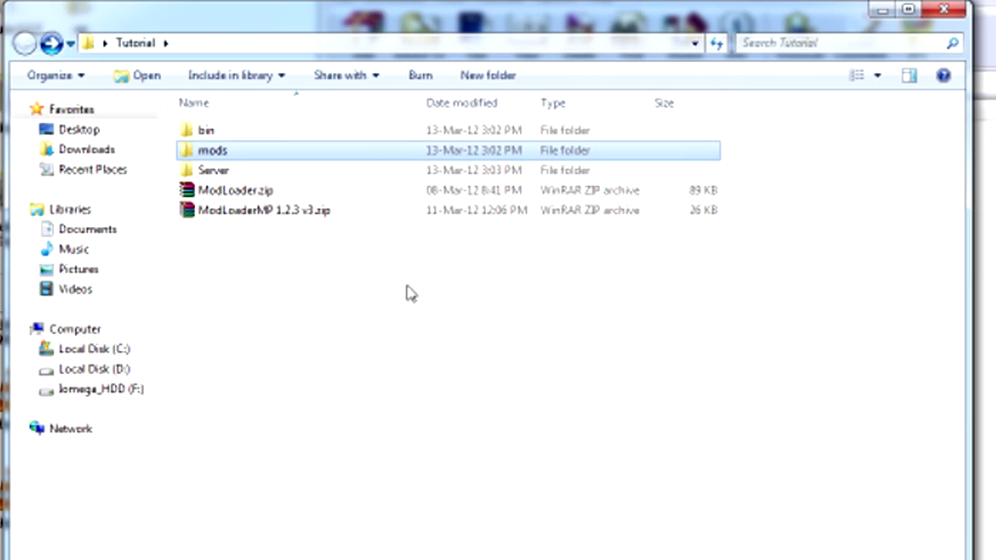
double_click(222, 167)
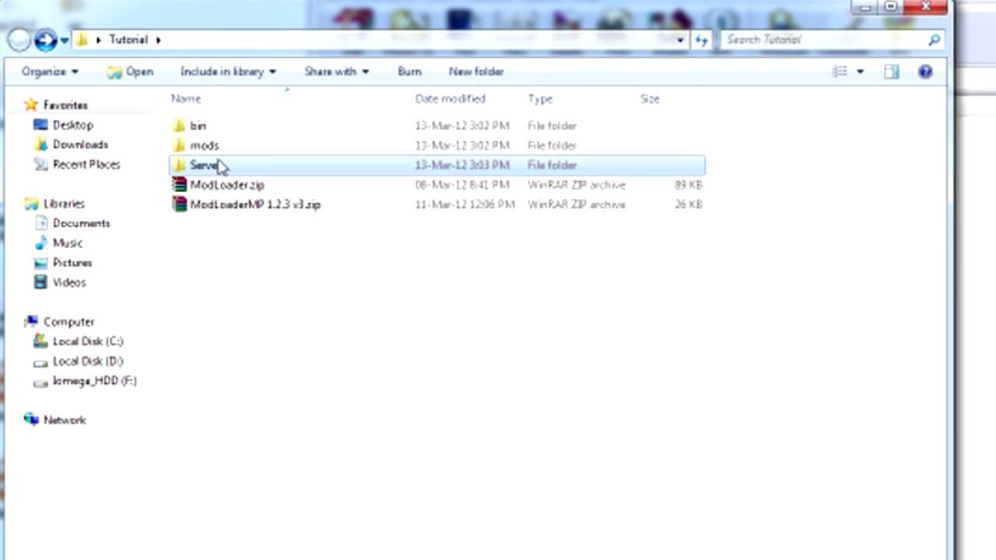
double_click(220, 341)
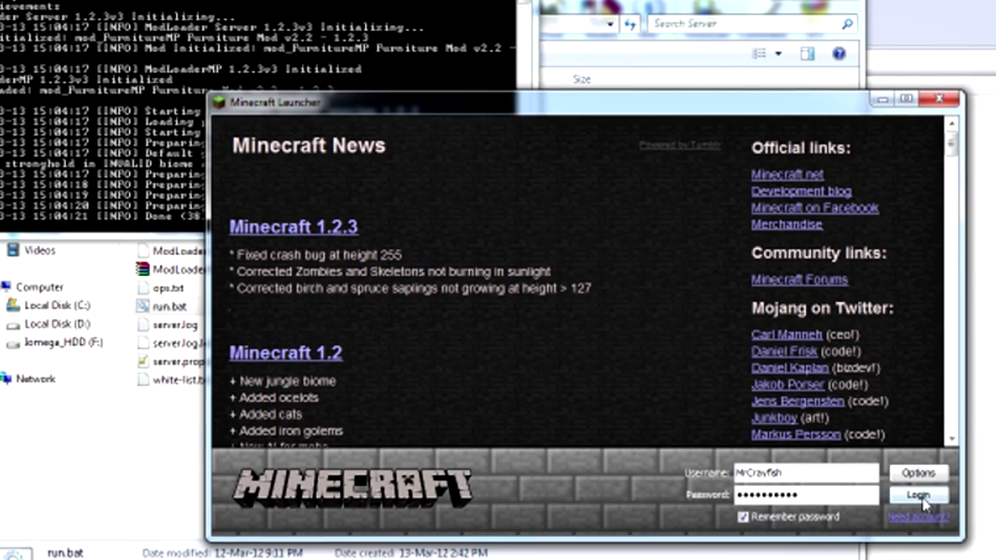
click(918, 496)
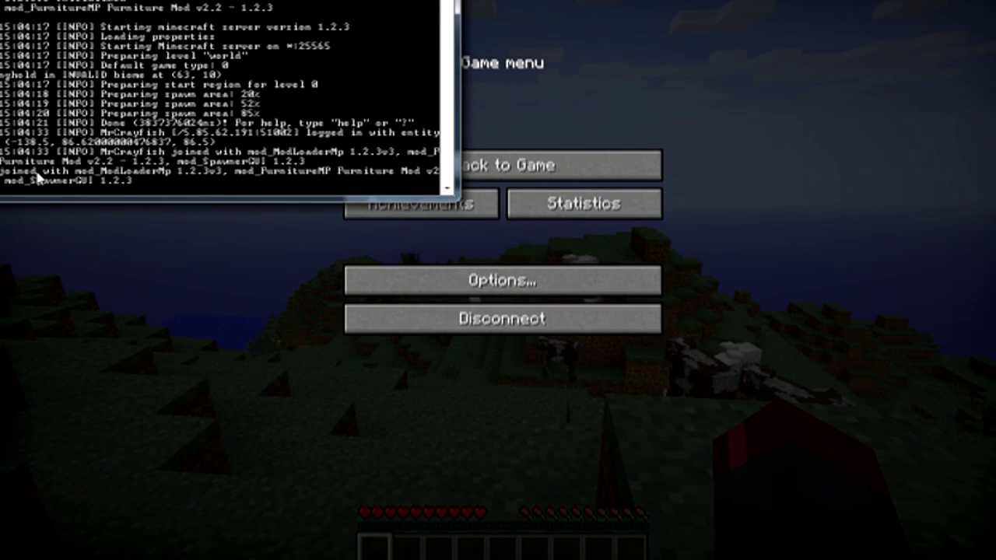
Issue server console commands that make the logged-in player an operator and set their game mode to 1
text(op mrcrayfish)
key(Return)
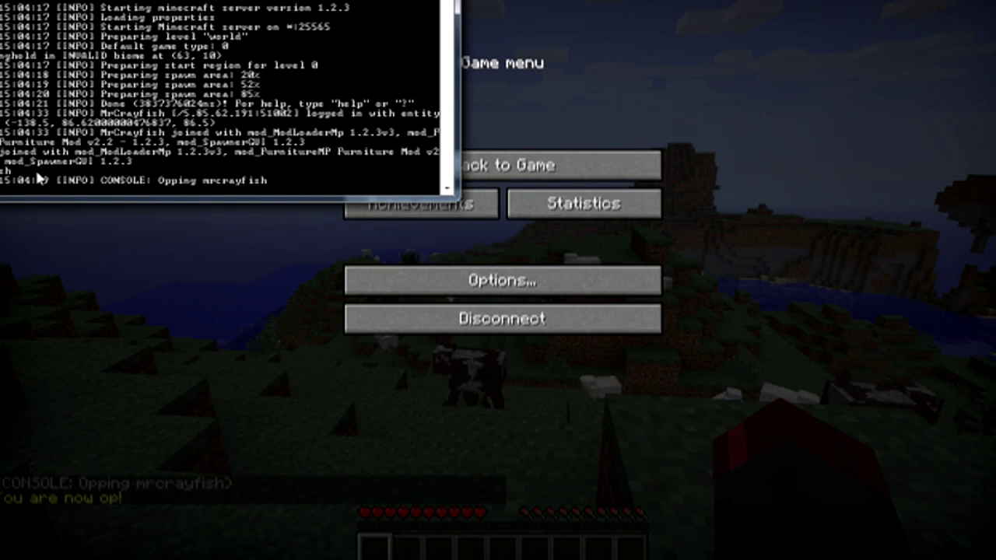
text(gamemode mrcrayfish 1)
key(Return)
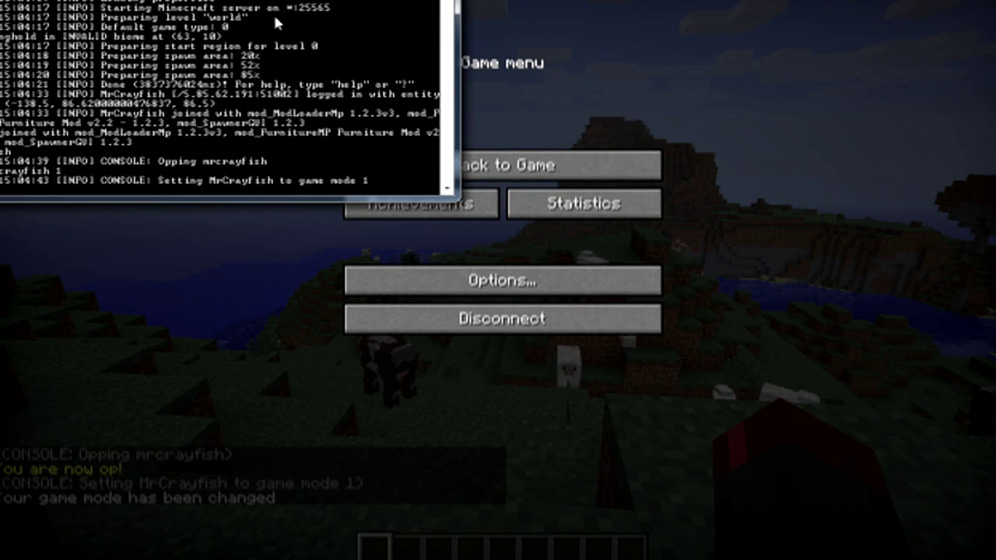
Return to the game, add the wooden chair from the item selection to the first hotbar slot and place it on the grass
click(451, 159)
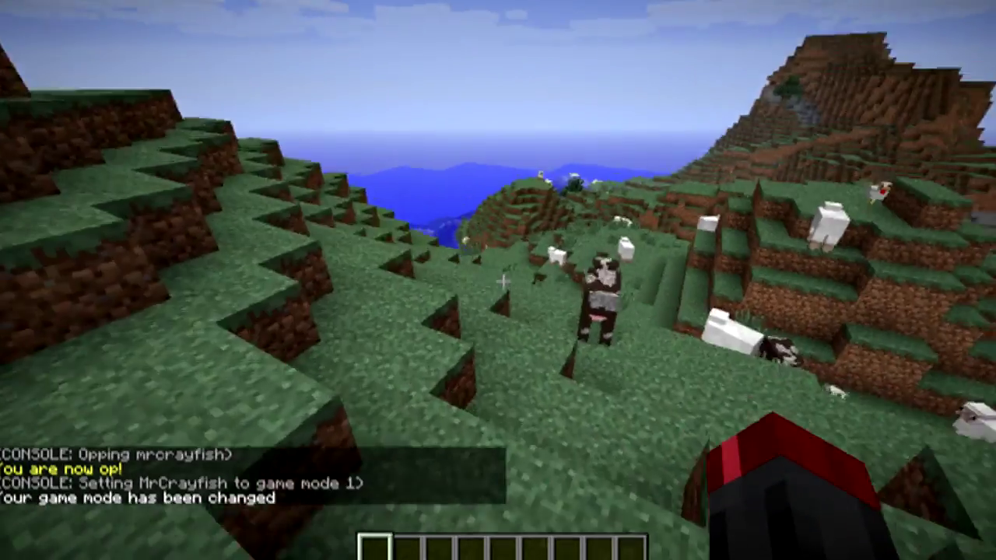
key(e)
scroll(529, 237, down, 15)
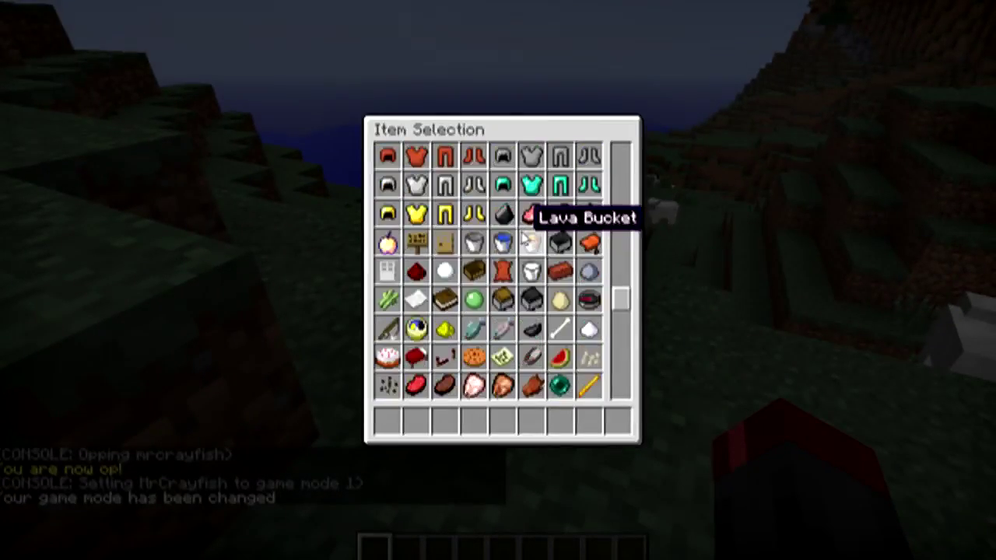
click(589, 216)
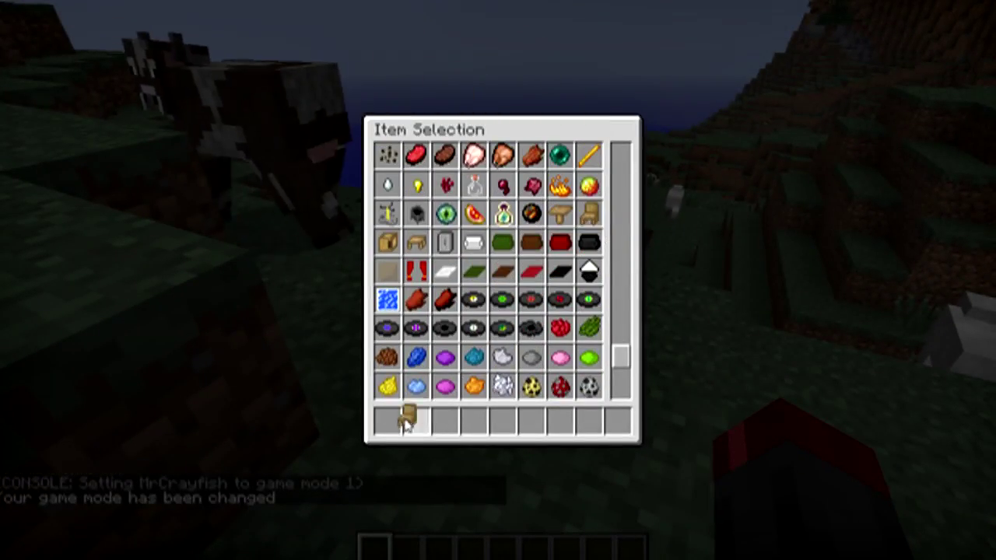
click(389, 420)
key(e)
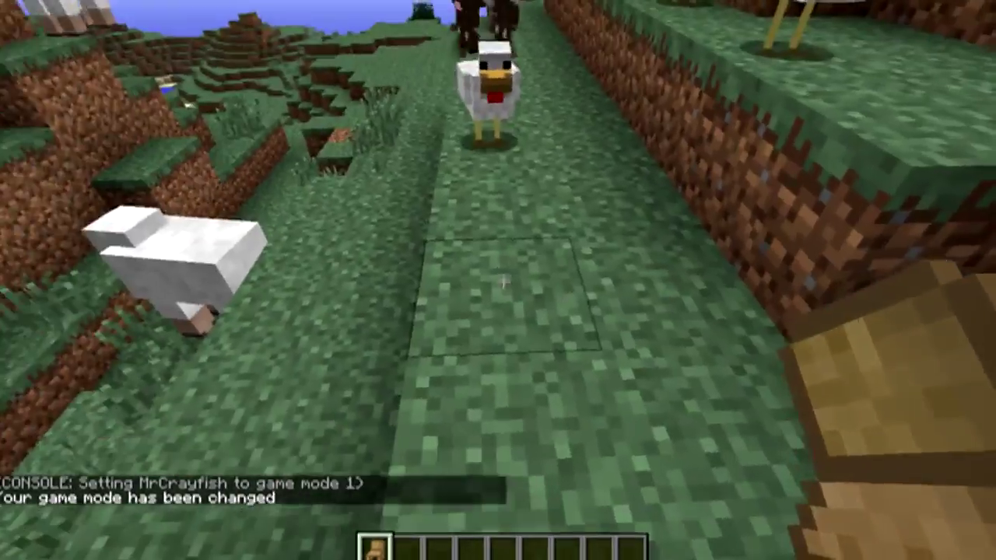
right_click(504, 282)
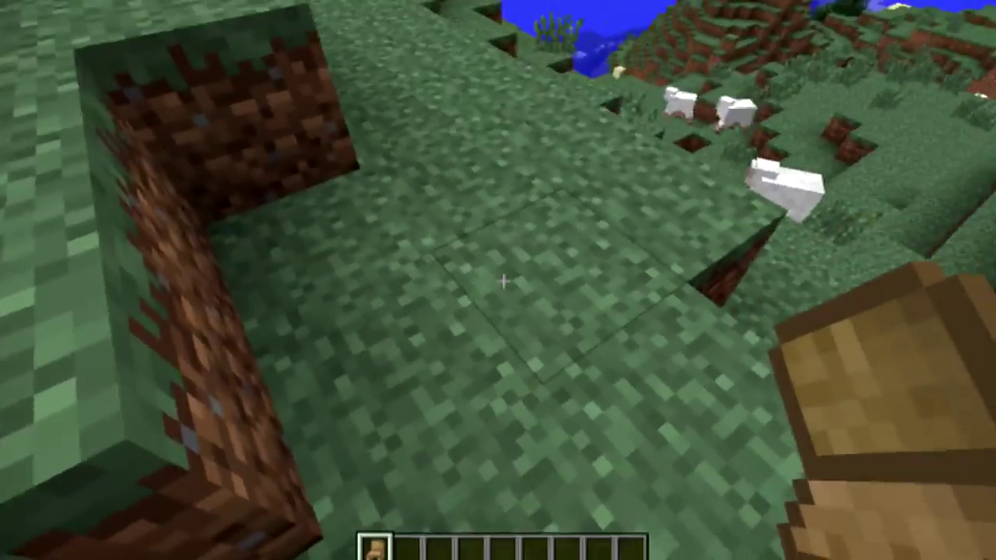
Add the Green Couch from the item selection to the fifth hotbar slot and place a two-block couch on the grass
key(e)
scroll(554, 276, down, 5)
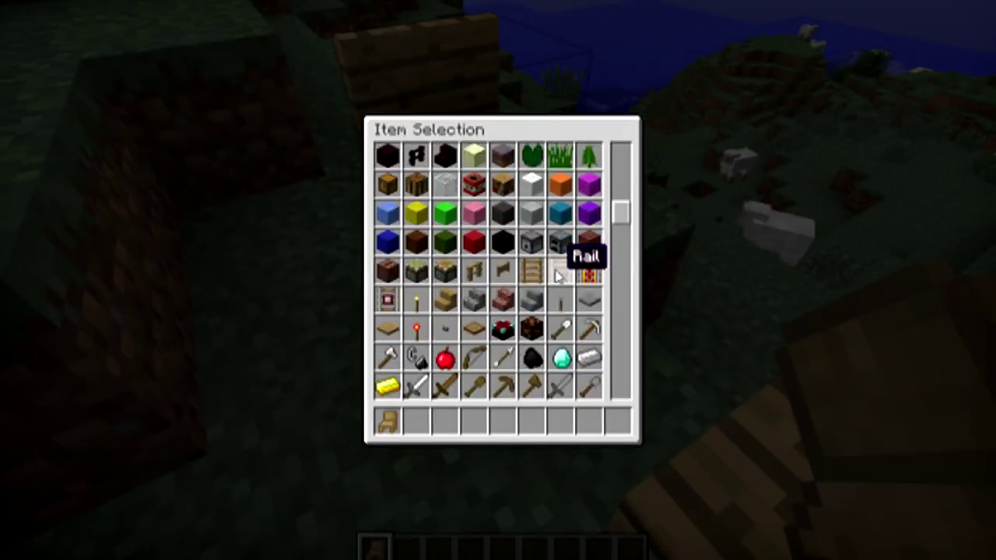
scroll(562, 271, down, 2)
scroll(580, 268, down, 4)
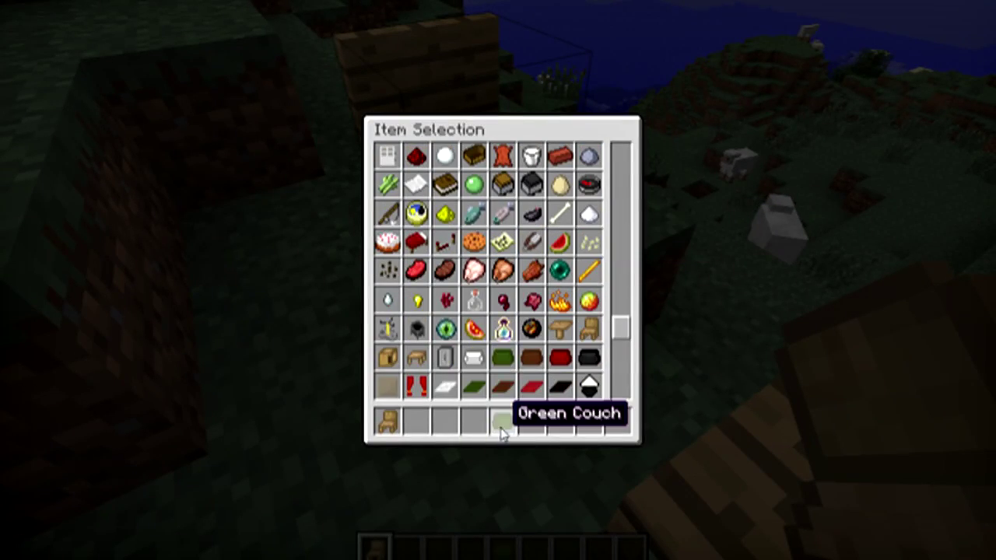
key(e)
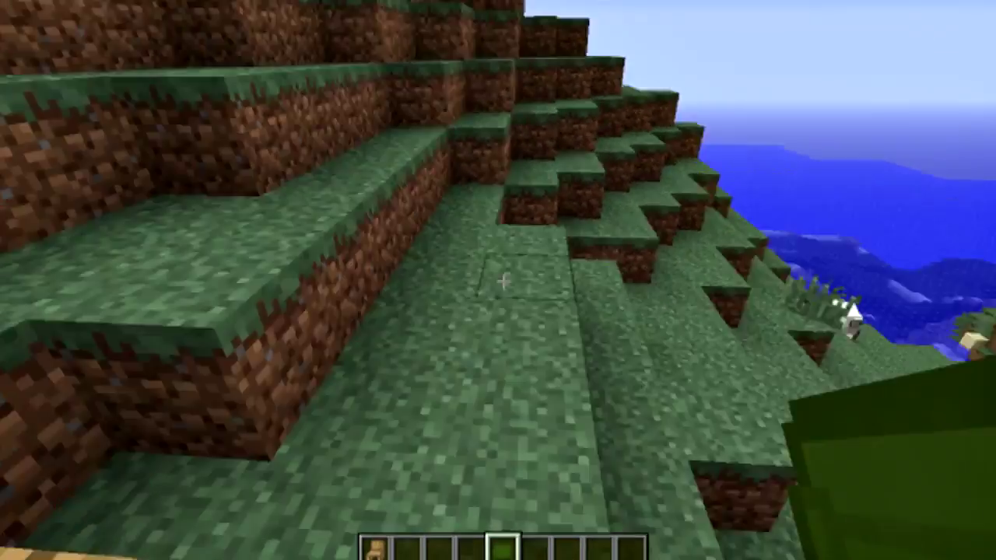
key(w)
key(d)
right_click(502, 281)
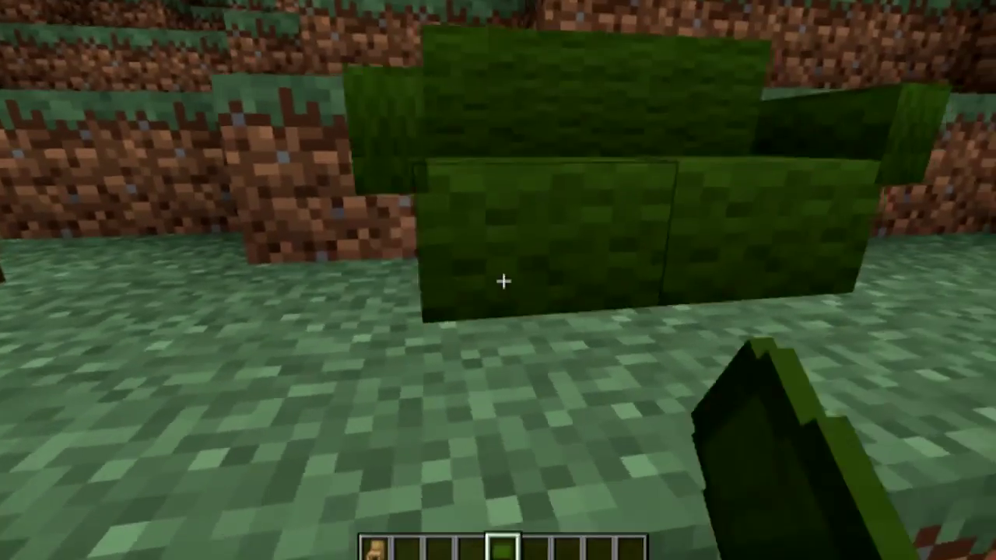
Sit on the green couch and inspect the seated character from the front in third-person view
right_click(503, 280)
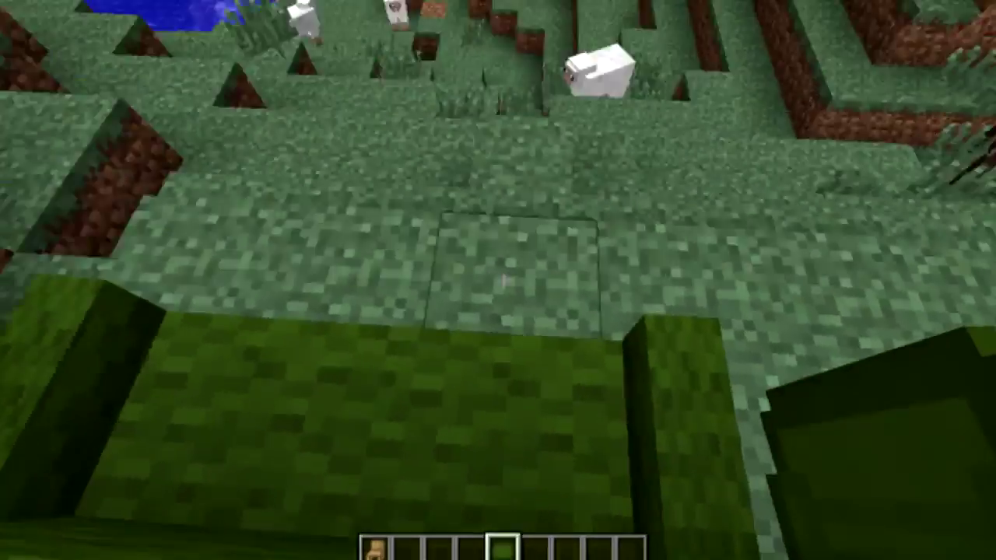
key(F5)
key(F5)
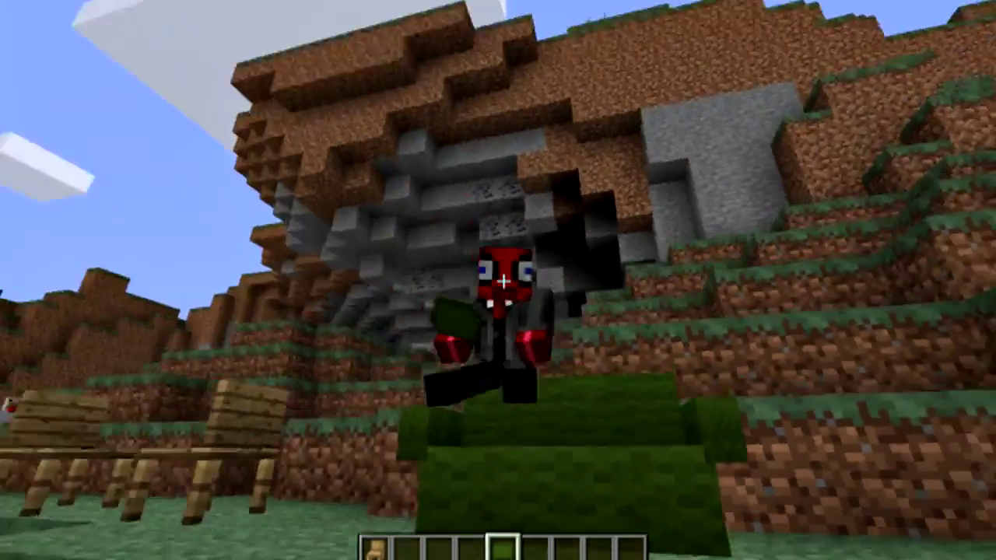
key(F5)
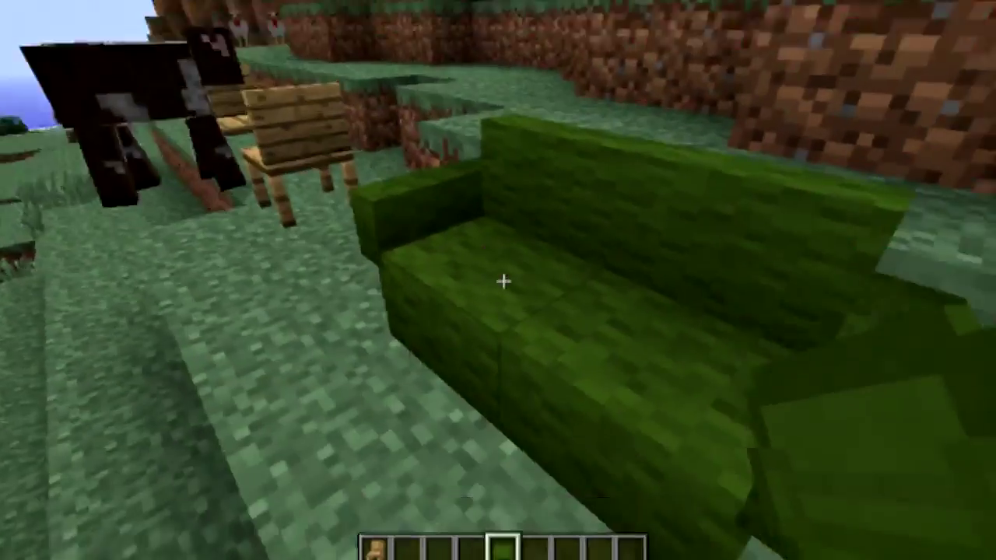
Break the placed green couch and wooden chairs and walk on across the grass terrace
click(503, 281)
click(503, 281)
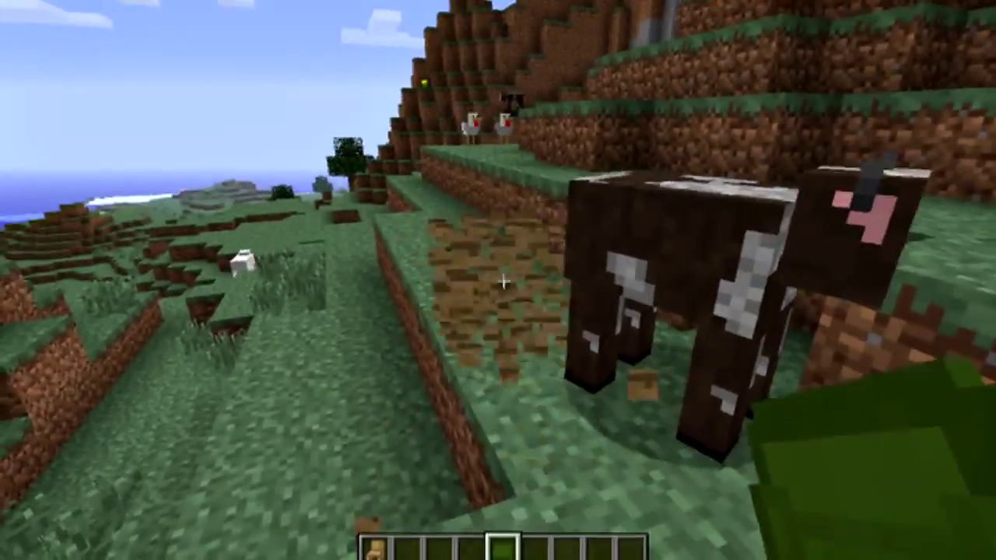
key(w)
key(space)
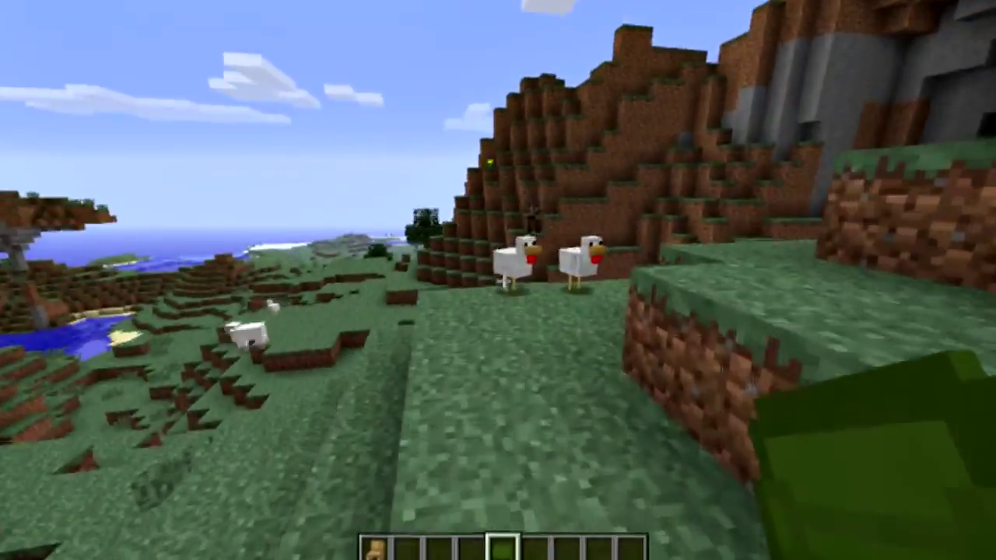